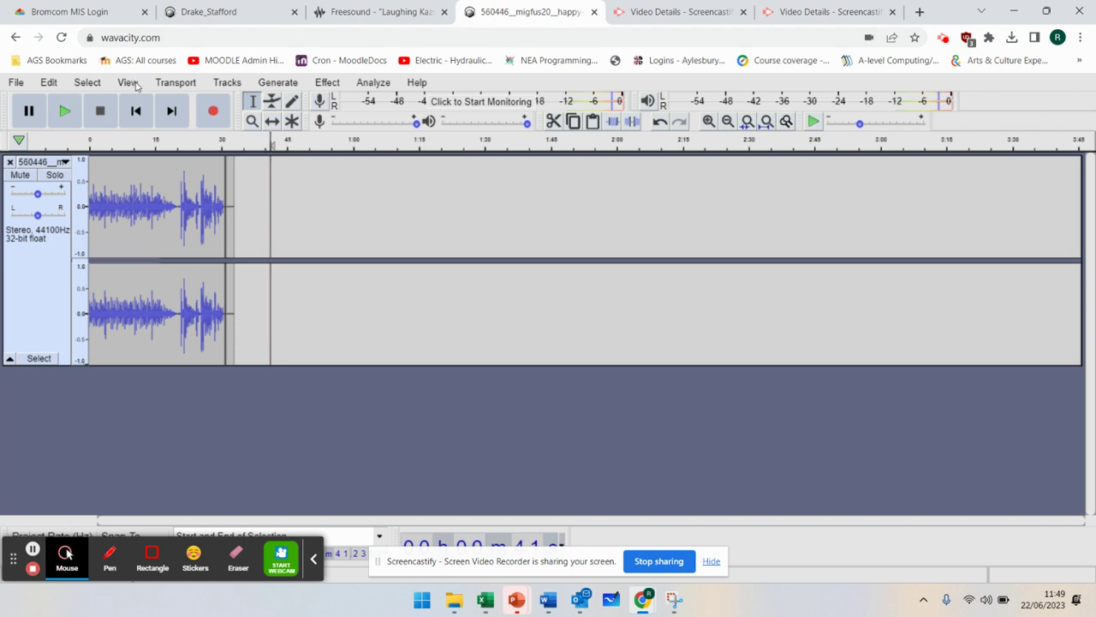
Step: Add an empty 44100 Hz stereo track below the background music track
{"action": "left_click", "coordinate": [235, 85]}
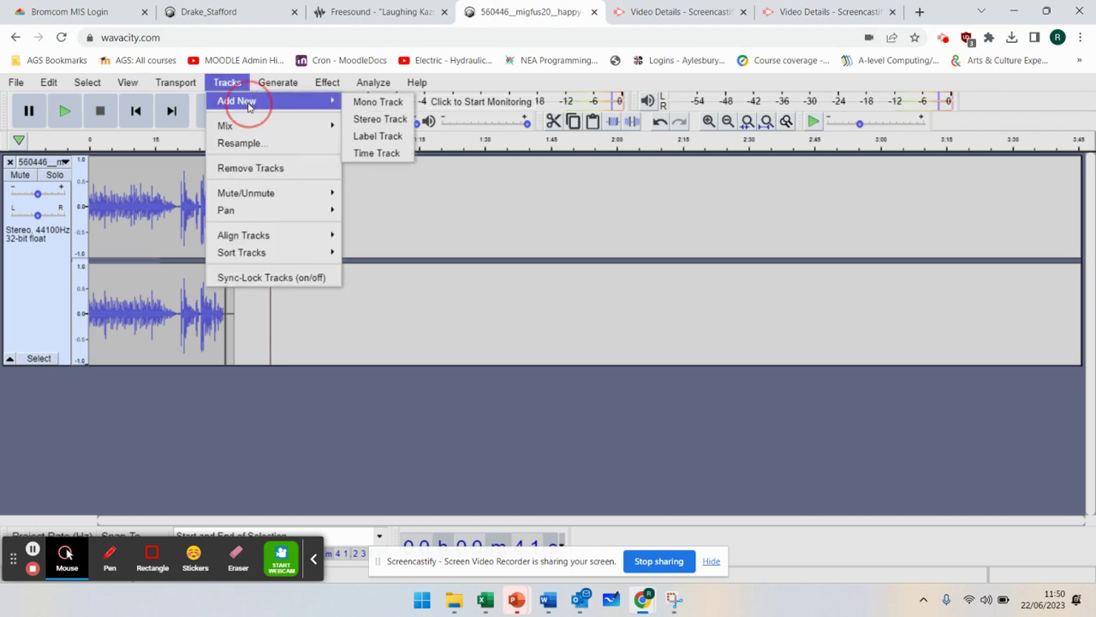
{"action": "mouse_move", "coordinate": [328, 100]}
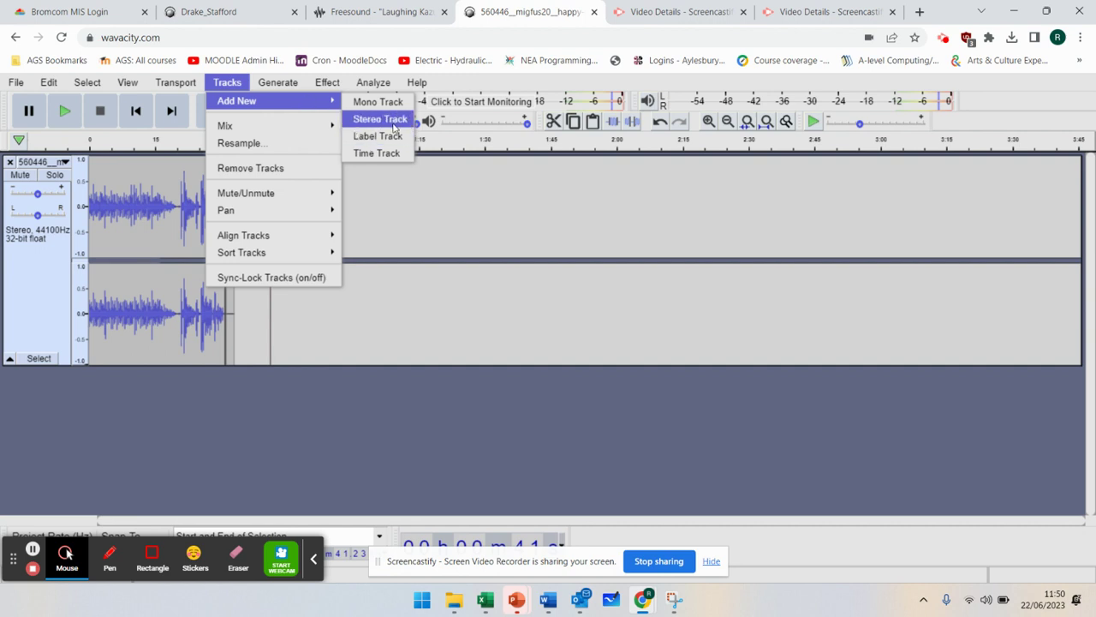
{"action": "left_click", "coordinate": [395, 124]}
{"action": "scroll", "coordinate": [270, 338], "scroll_direction": "up", "scroll_amount": 2}
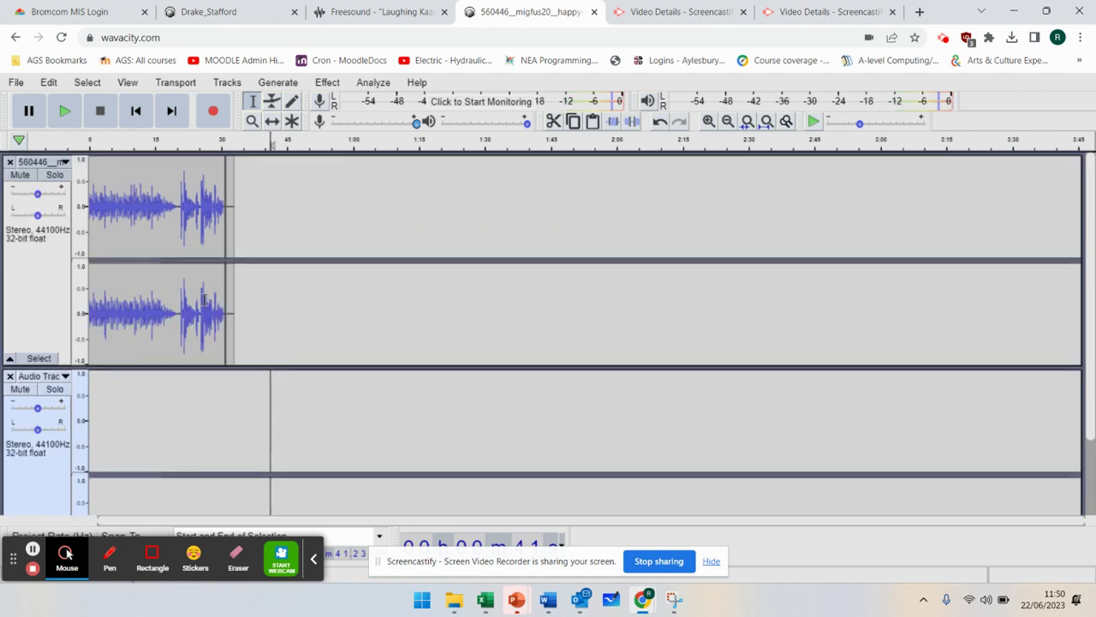
Step: Cut the final stretch of the background music out of the first track
{"action": "left_click_drag", "start_coordinate": [237, 301], "coordinate": [175, 296]}
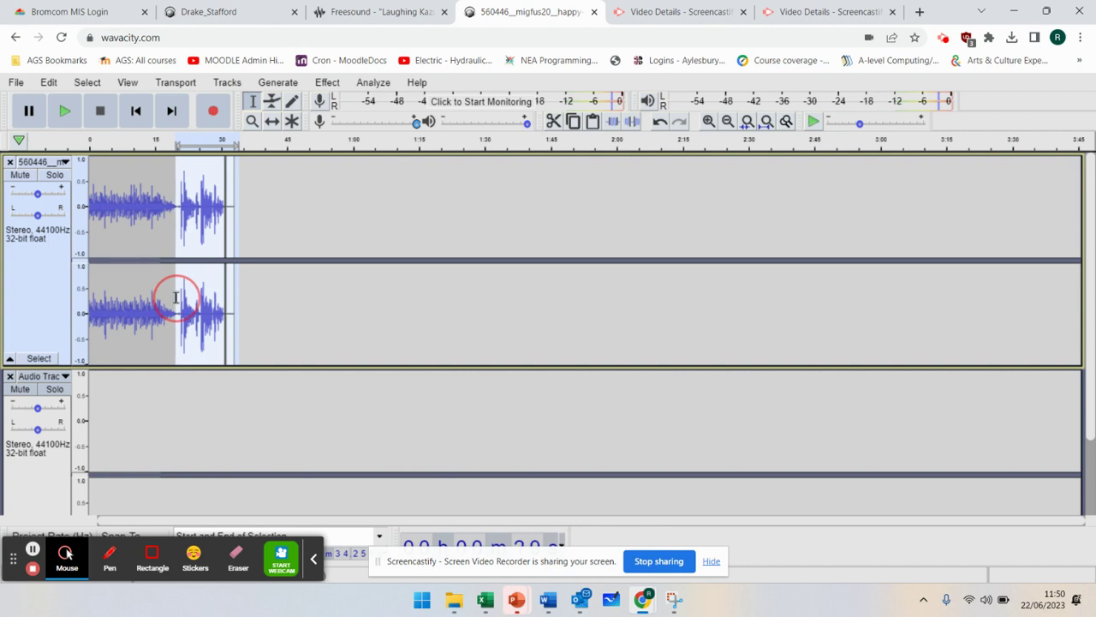
{"action": "left_click", "coordinate": [50, 84]}
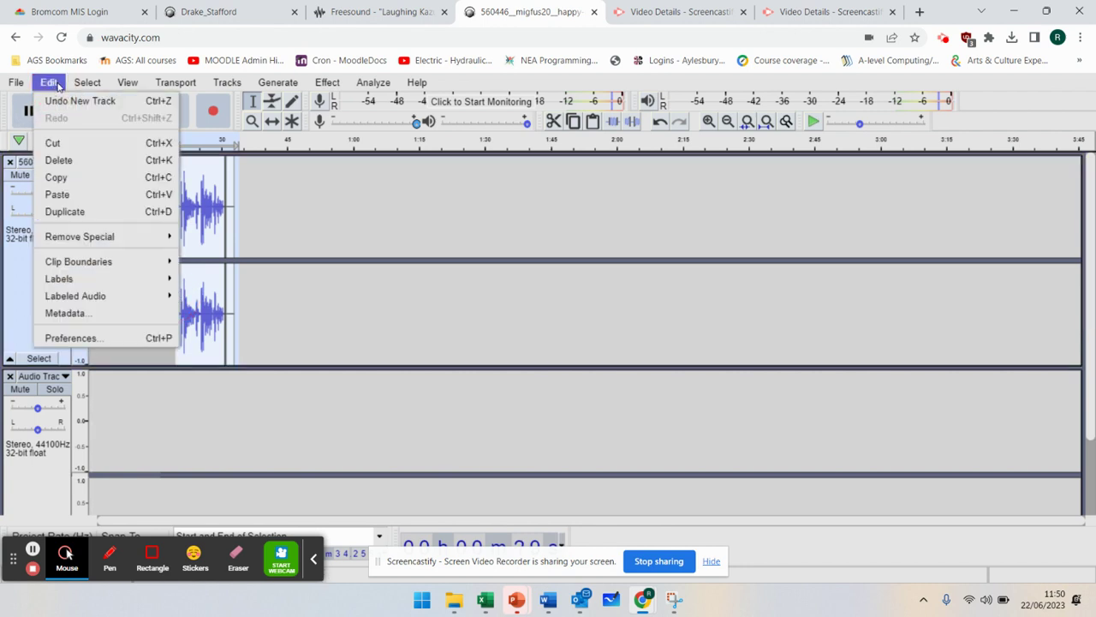
{"action": "left_click", "coordinate": [72, 148]}
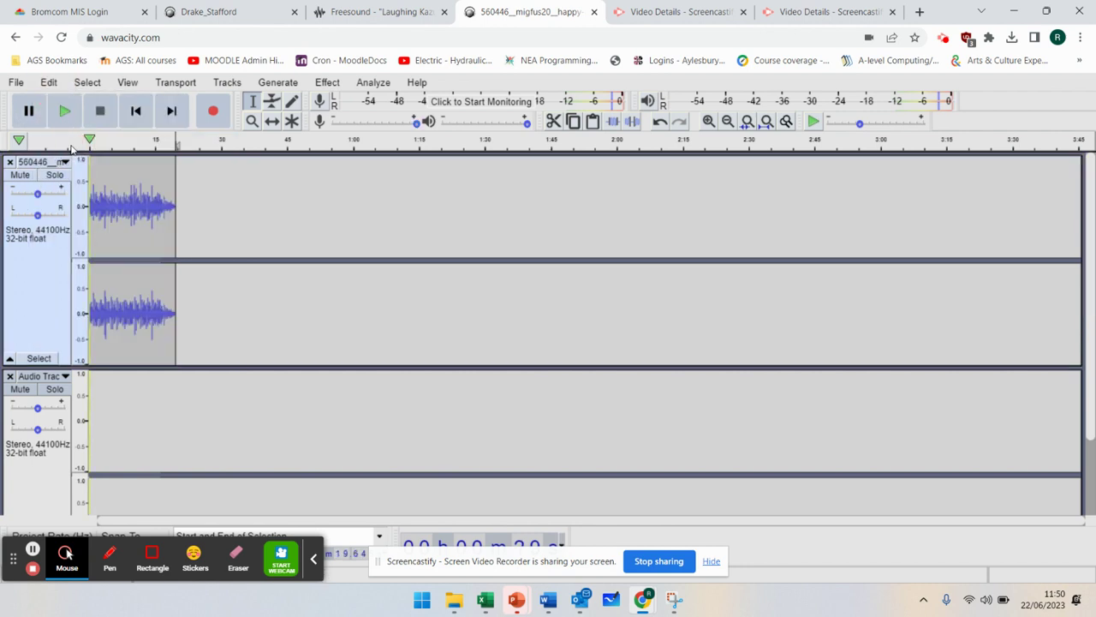
Step: Paste the cut section onto the second track at the same time, then play the project
{"action": "scroll", "coordinate": [174, 382], "scroll_direction": "down", "scroll_amount": 2}
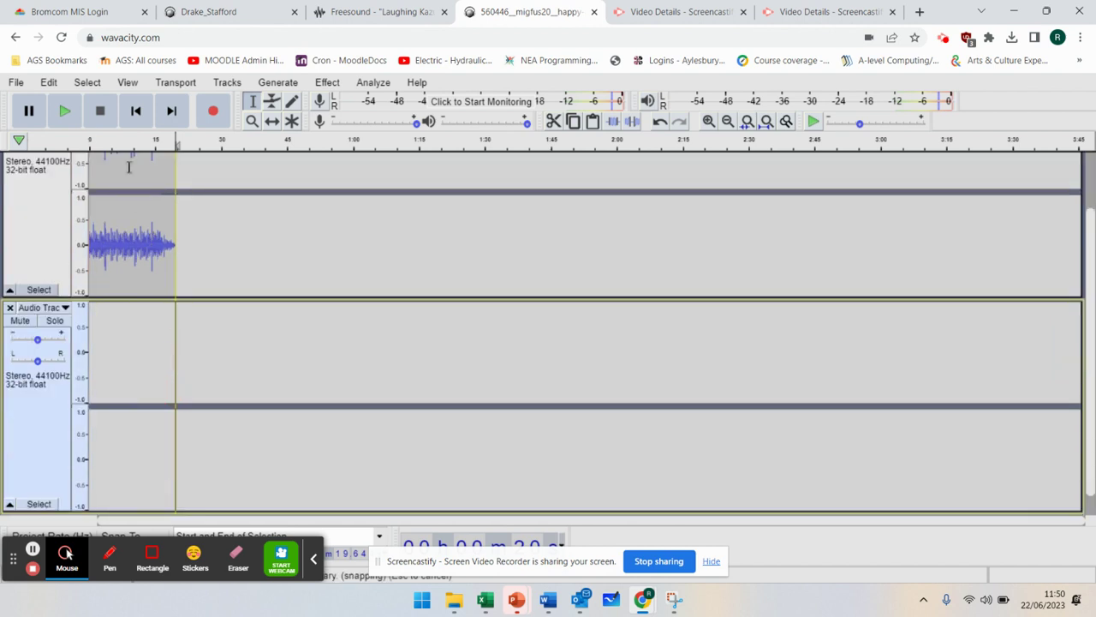
{"action": "left_click", "coordinate": [51, 83]}
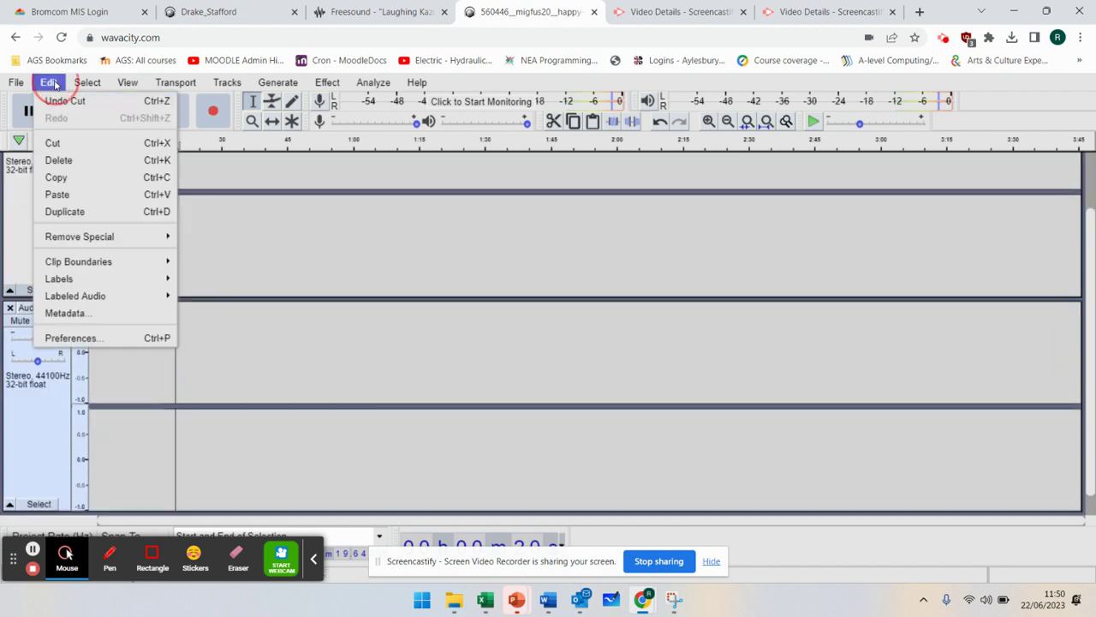
{"action": "left_click", "coordinate": [86, 194]}
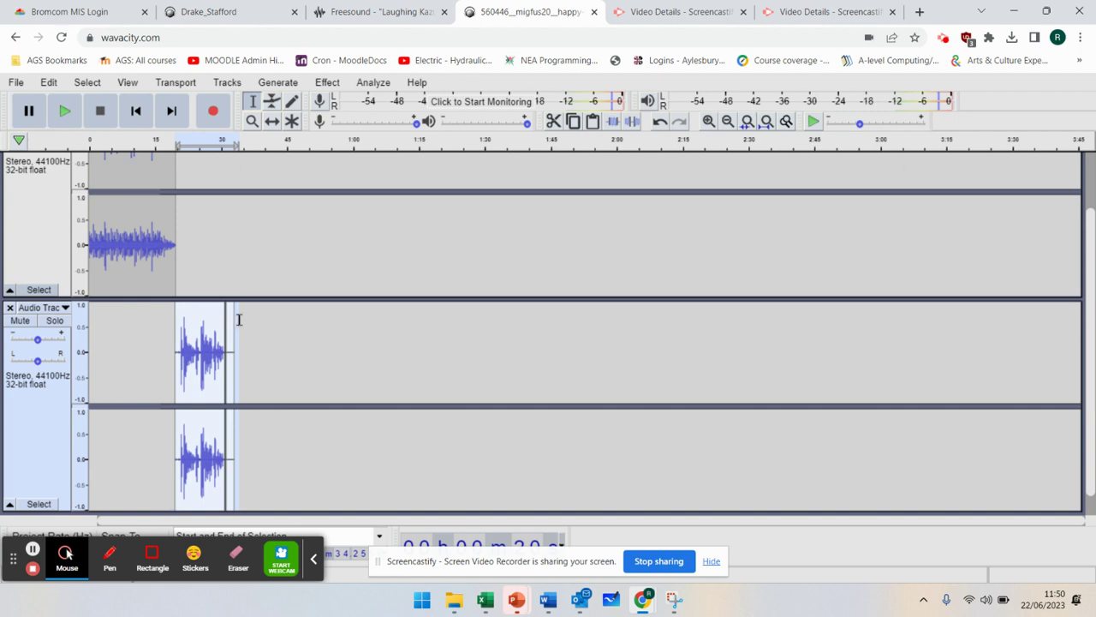
{"action": "scroll", "coordinate": [117, 259], "scroll_direction": "up", "scroll_amount": 2}
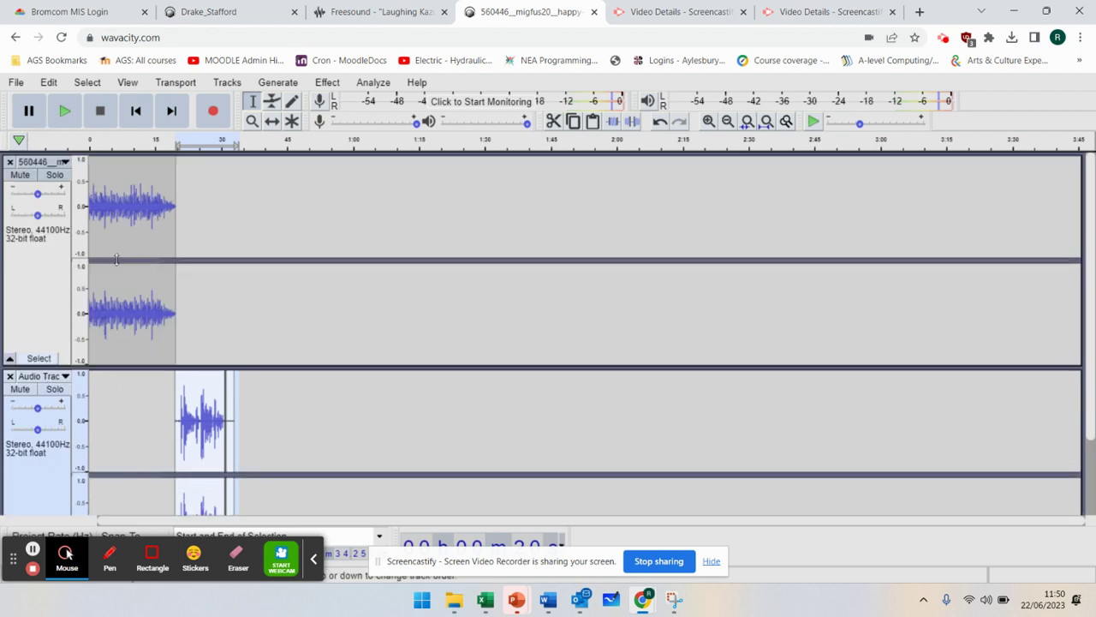
{"action": "scroll", "coordinate": [57, 289], "scroll_direction": "down", "scroll_amount": 3}
{"action": "scroll", "coordinate": [57, 289], "scroll_direction": "up", "scroll_amount": 3}
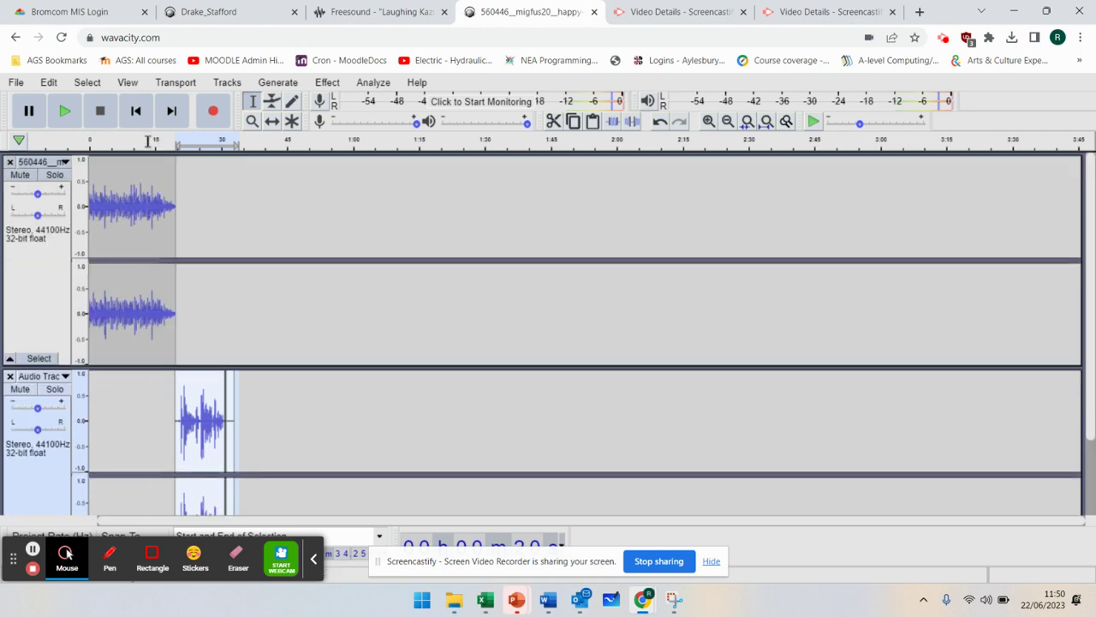
{"action": "left_click", "coordinate": [151, 140]}
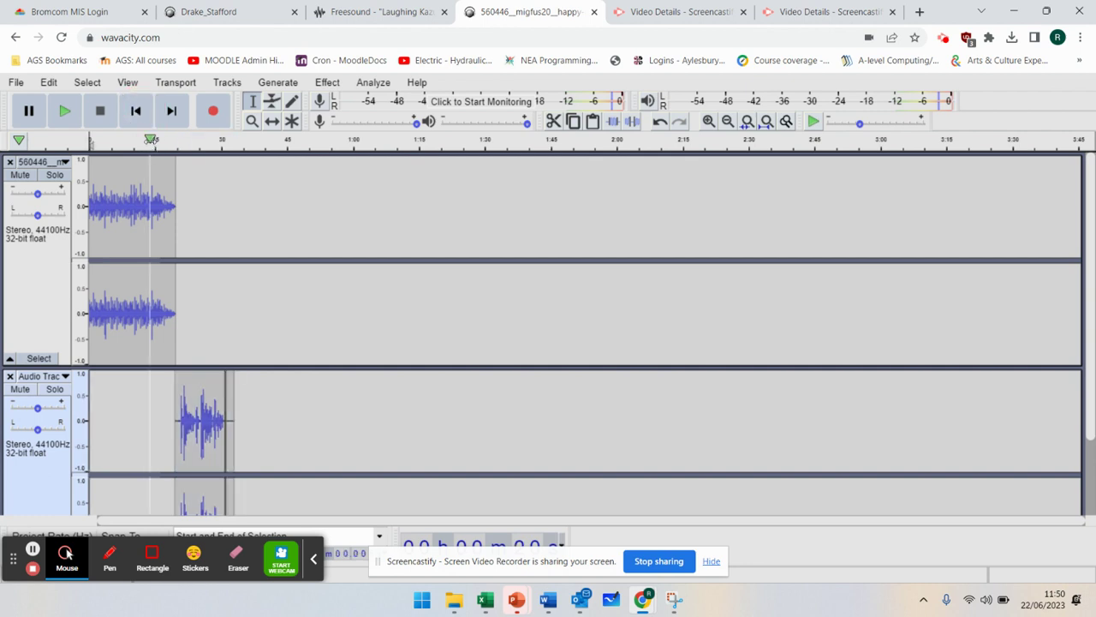
{"action": "left_click", "coordinate": [65, 111]}
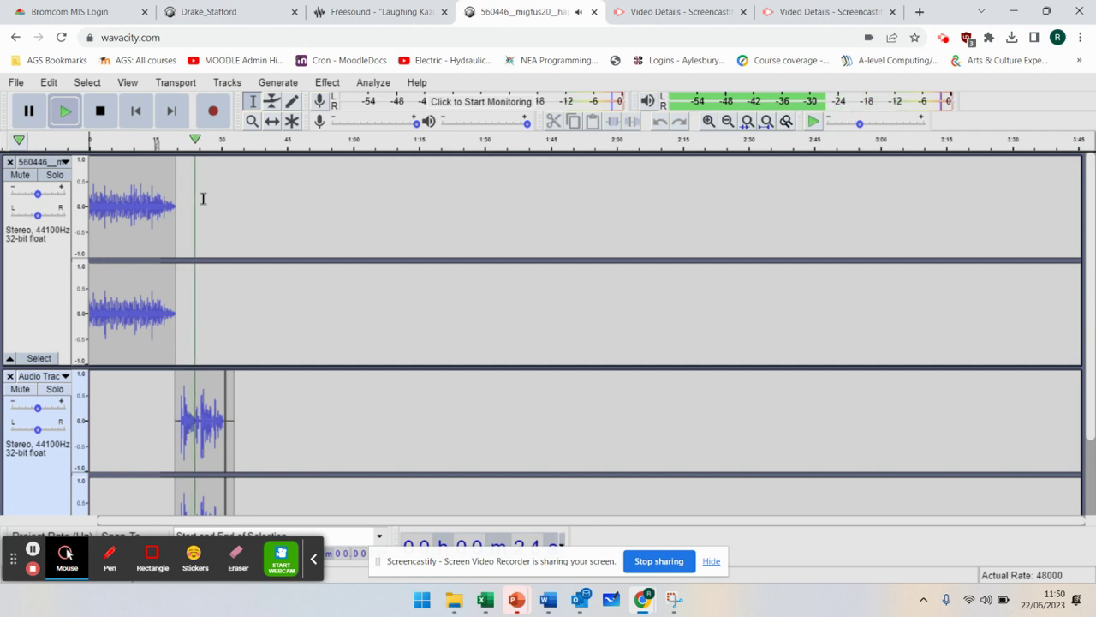
Step: Stop playback after hearing the shortened music and the moved clip
{"action": "left_click", "coordinate": [102, 113]}
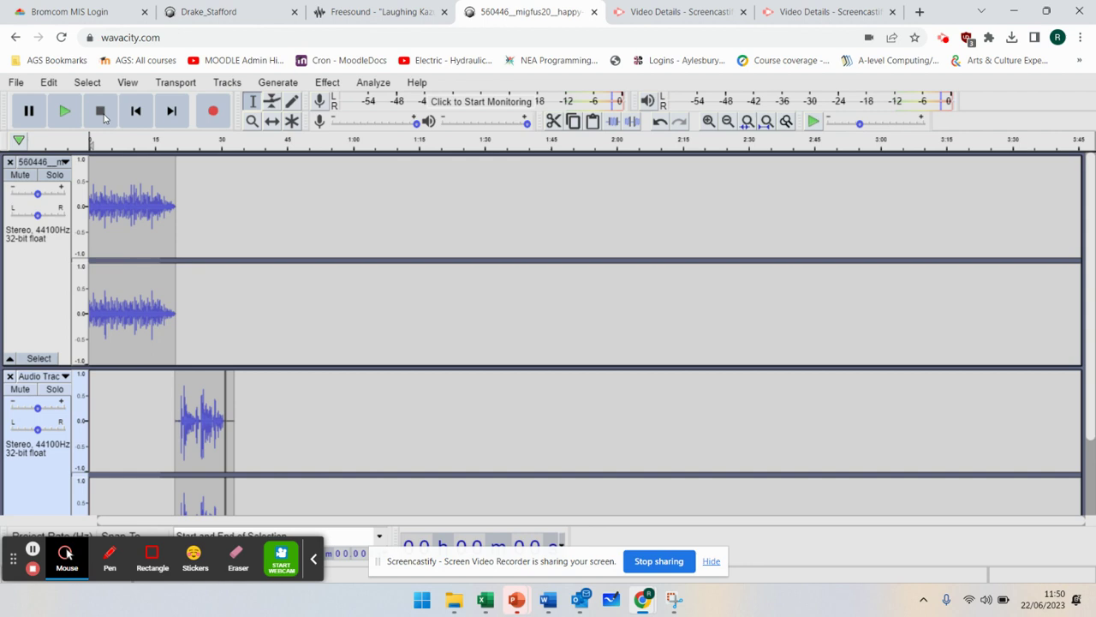
Step: Add another empty stereo track to the project
{"action": "left_click", "coordinate": [228, 83]}
{"action": "mouse_move", "coordinate": [240, 101]}
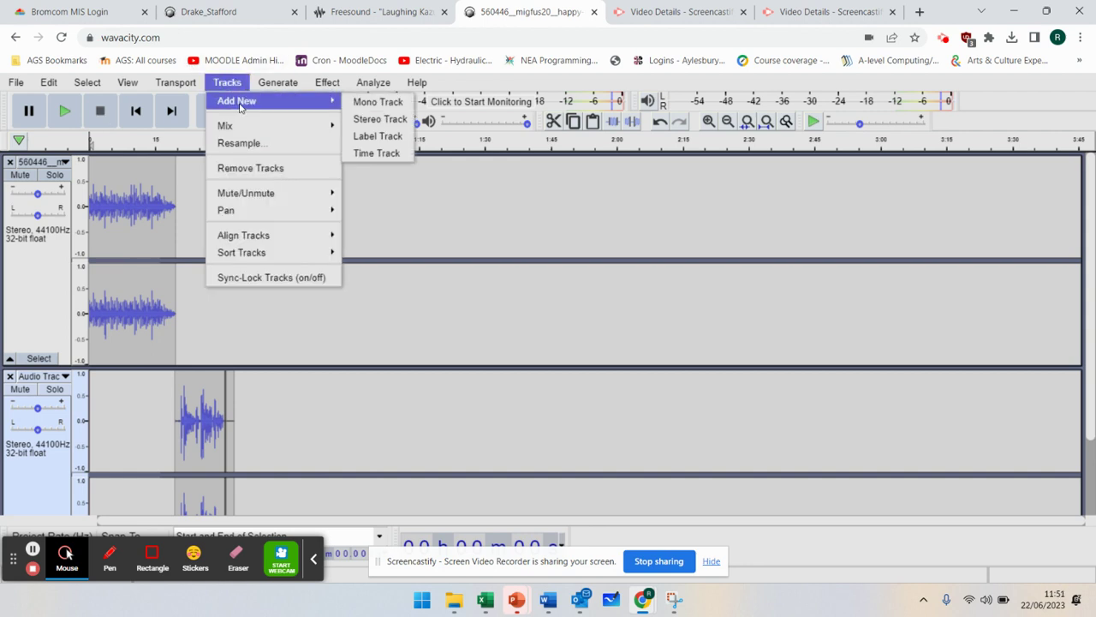
{"action": "left_click", "coordinate": [391, 125]}
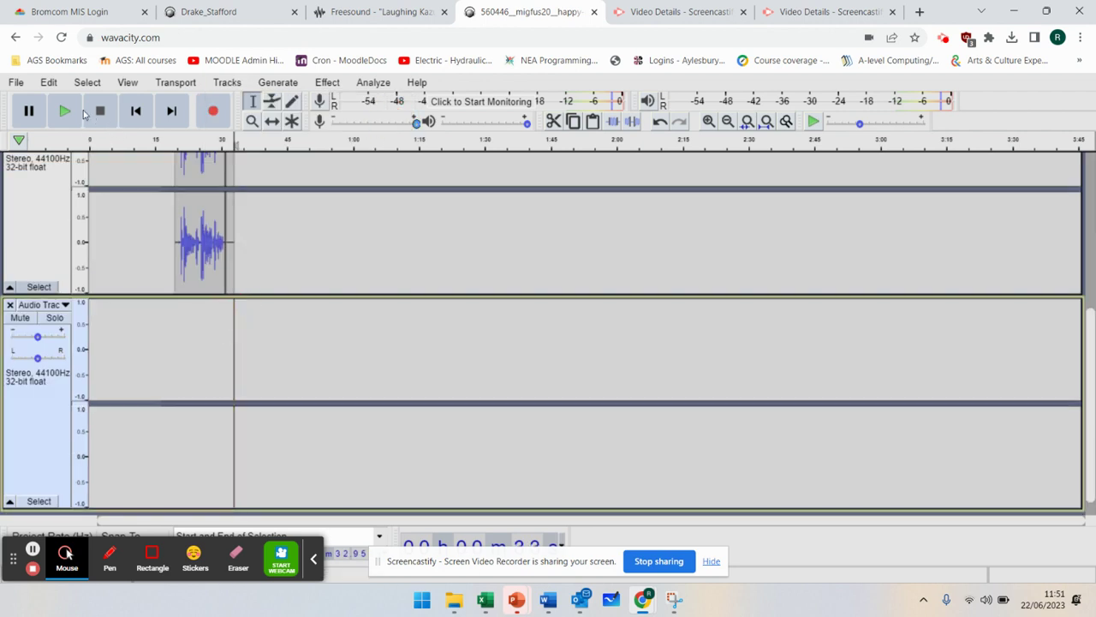
Step: Import 659673__matrixxx__laughing-kazu-remastered from Downloads as a new audio track
{"action": "left_click", "coordinate": [15, 83]}
{"action": "mouse_move", "coordinate": [51, 169]}
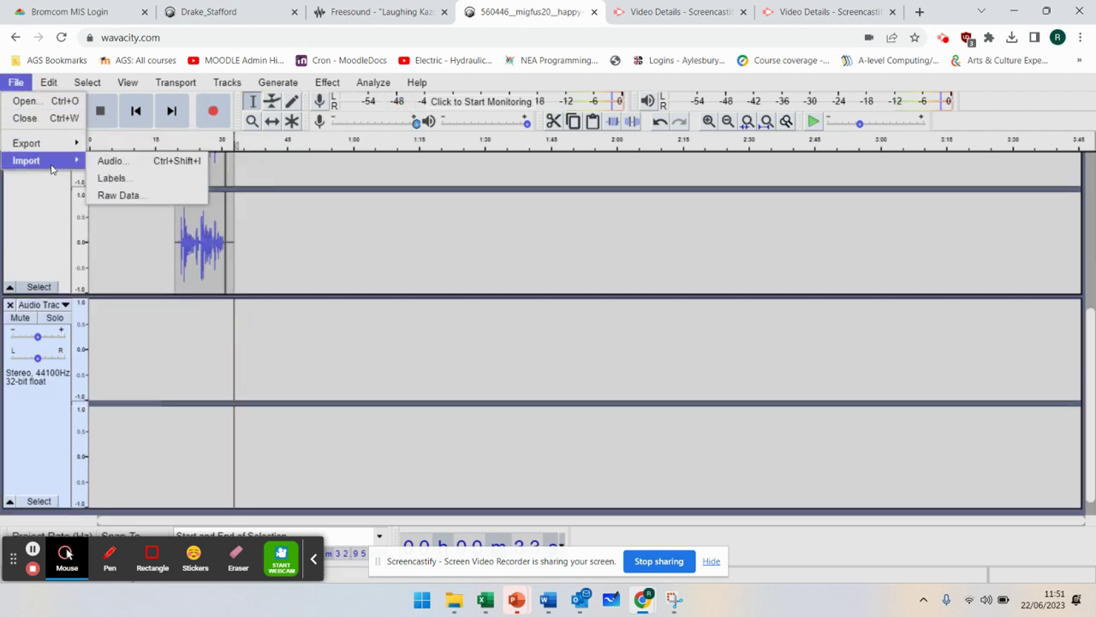
{"action": "left_click", "coordinate": [110, 161]}
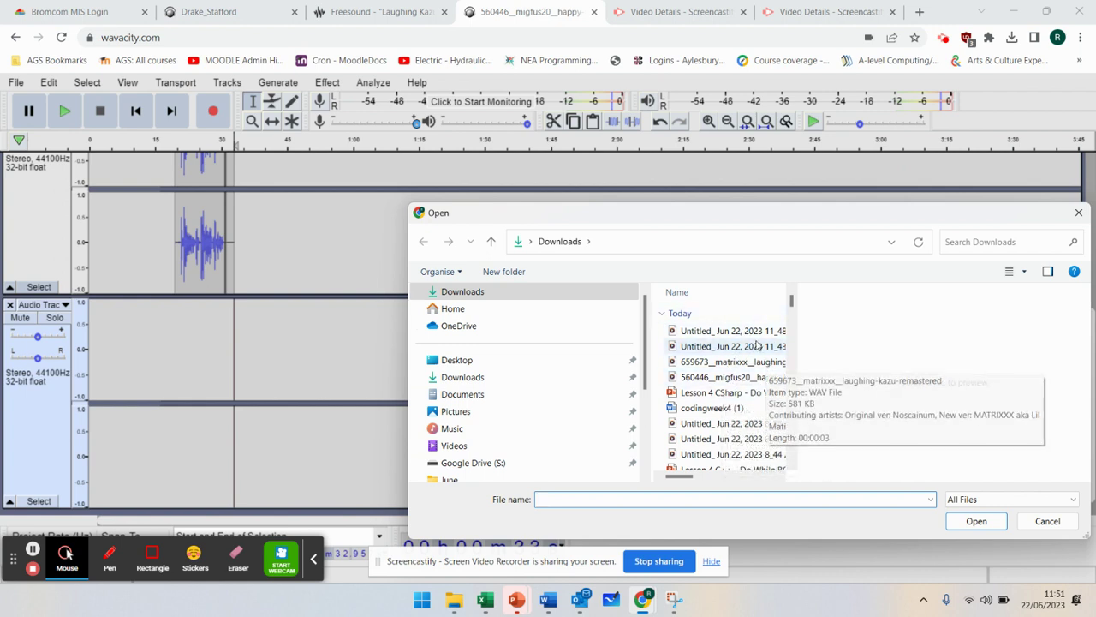
{"action": "left_click", "coordinate": [733, 361]}
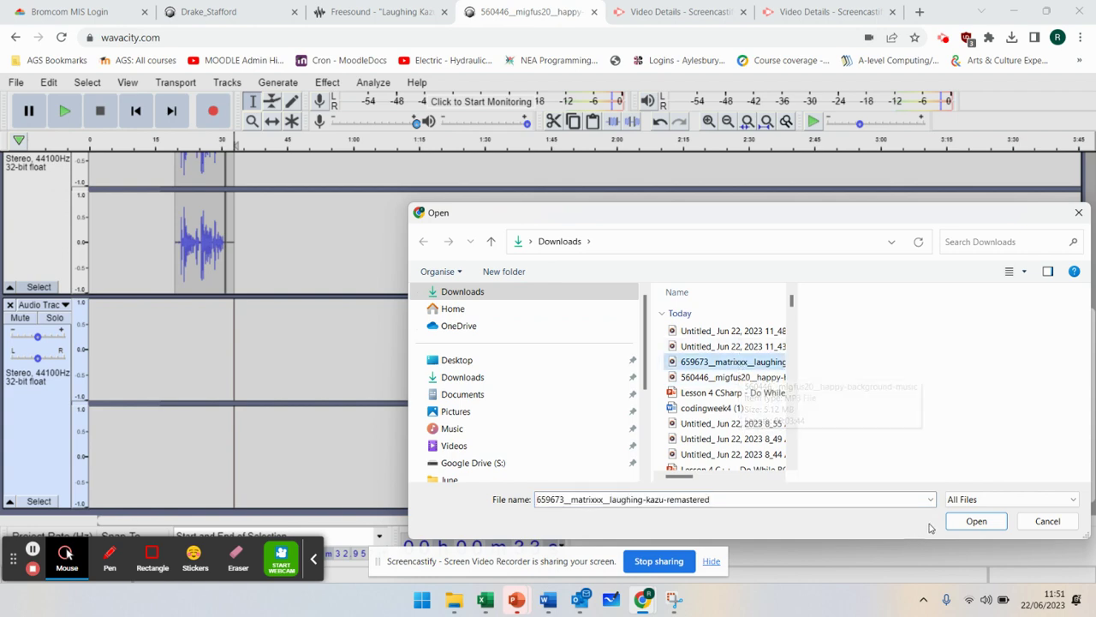
{"action": "left_click", "coordinate": [976, 521]}
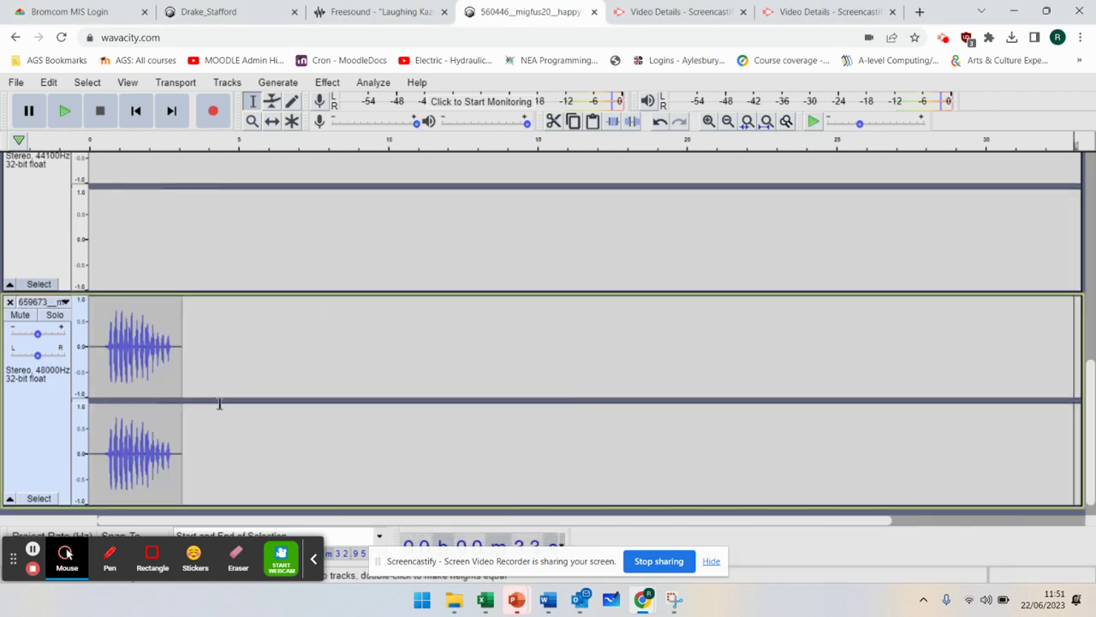
Step: Zoom the timeline out twice so about two minutes are visible
{"action": "scroll", "coordinate": [240, 370], "scroll_direction": "up", "scroll_amount": 5}
{"action": "scroll", "coordinate": [249, 375], "scroll_direction": "down", "scroll_amount": 5}
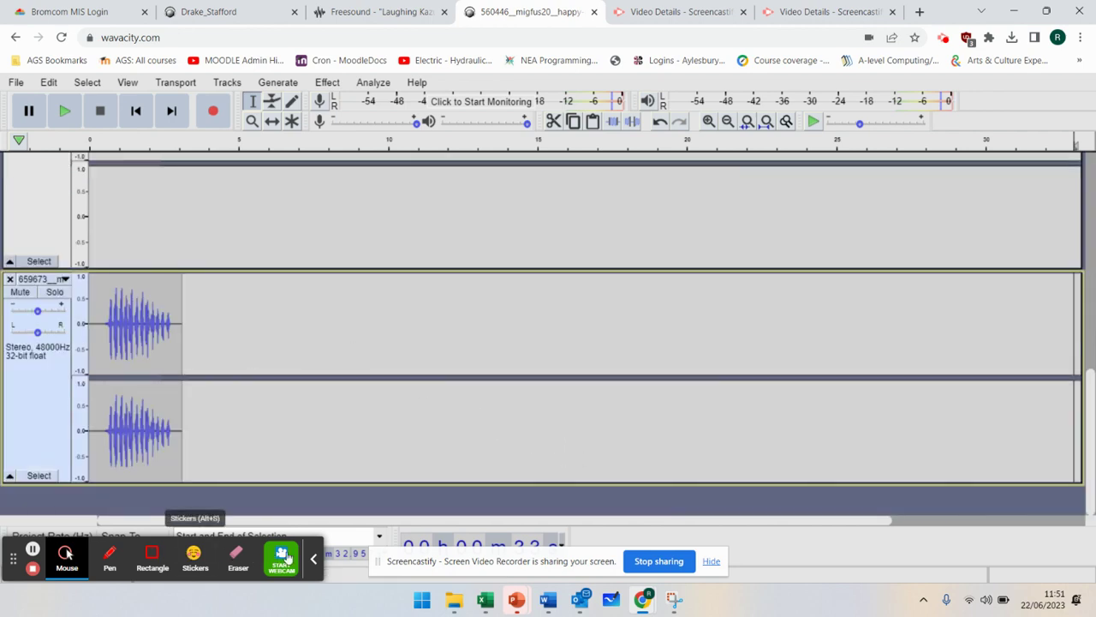
{"action": "left_click", "coordinate": [313, 565]}
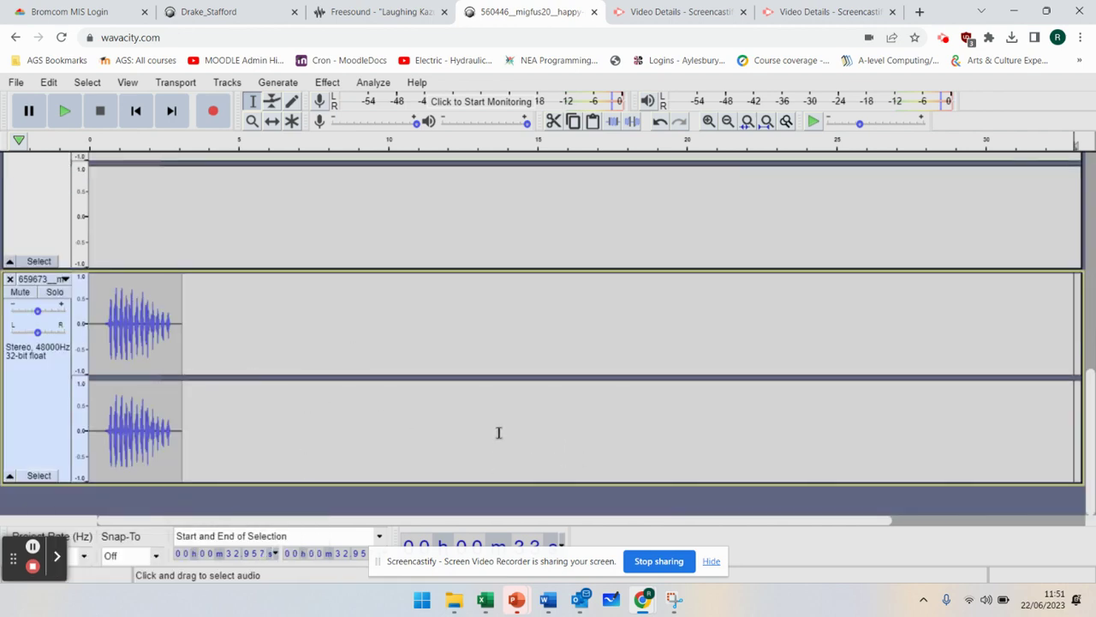
{"action": "scroll", "coordinate": [570, 321], "scroll_direction": "up", "scroll_amount": 5}
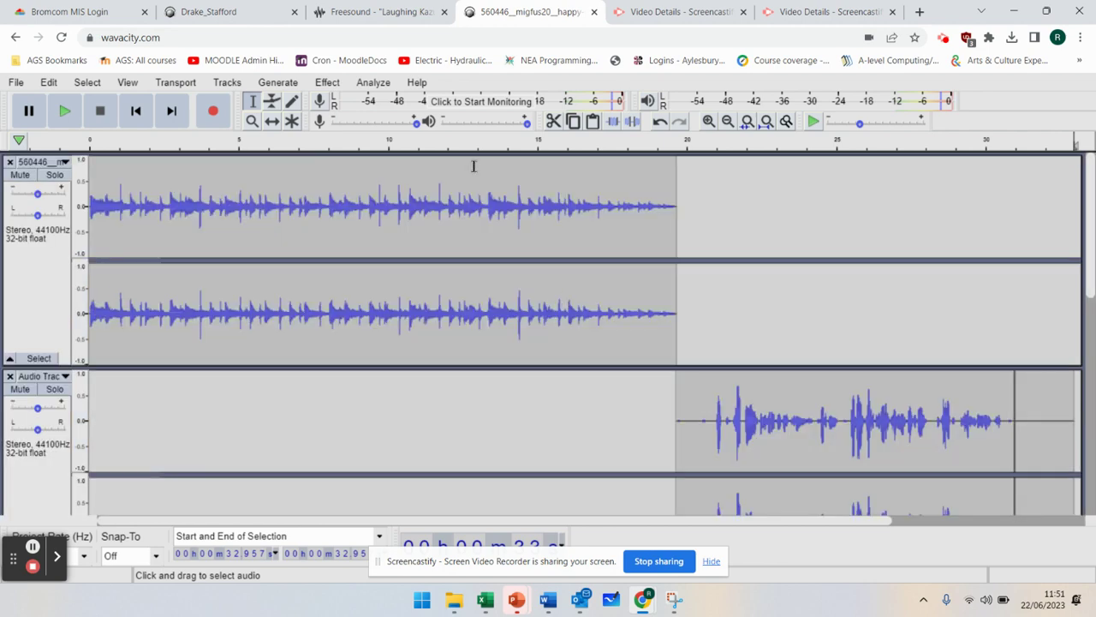
{"action": "scroll", "coordinate": [517, 278], "scroll_direction": "down", "scroll_amount": 5}
{"action": "left_click", "coordinate": [728, 121]}
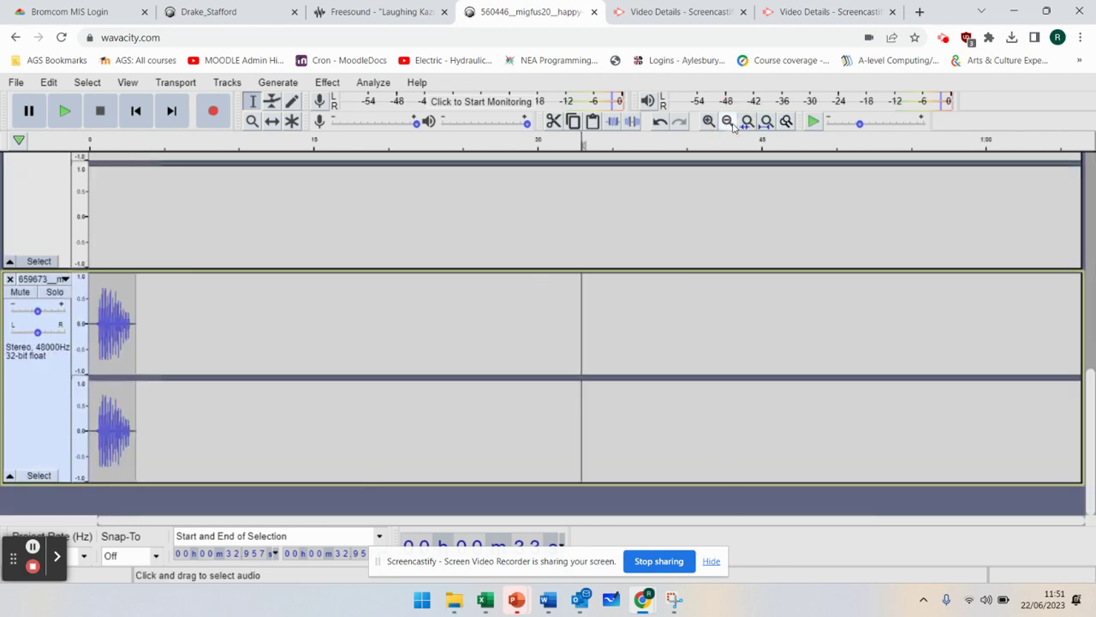
{"action": "left_click", "coordinate": [728, 122]}
Step: Close the spare empty Audio Track so the laugh track sits below the cut-out clip's track
{"action": "scroll", "coordinate": [648, 267], "scroll_direction": "up", "scroll_amount": 5}
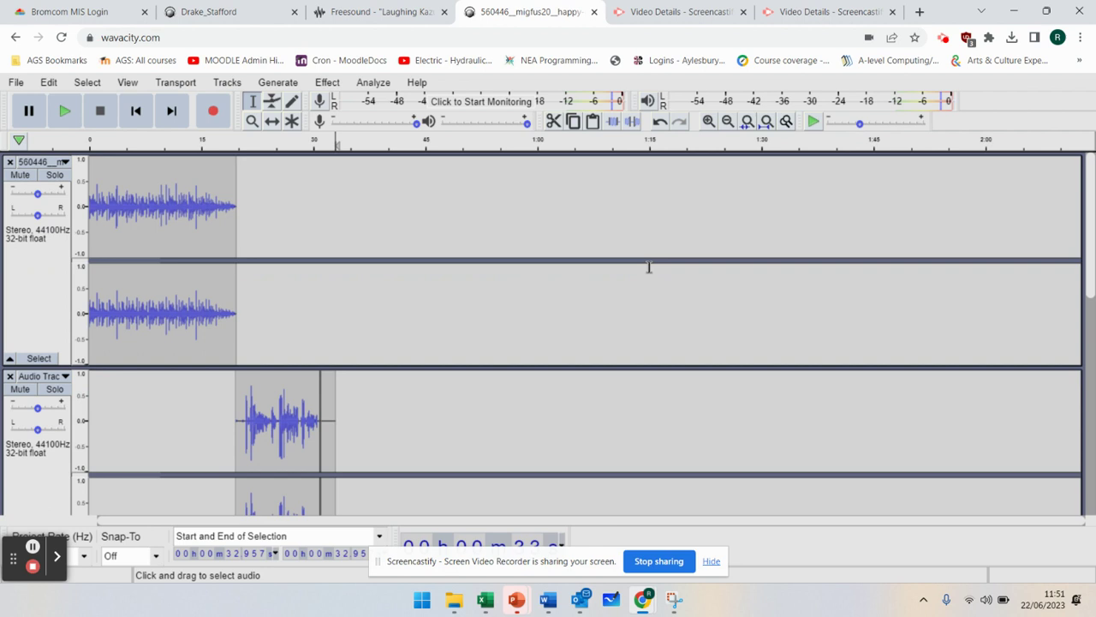
{"action": "scroll", "coordinate": [648, 267], "scroll_direction": "down", "scroll_amount": 5}
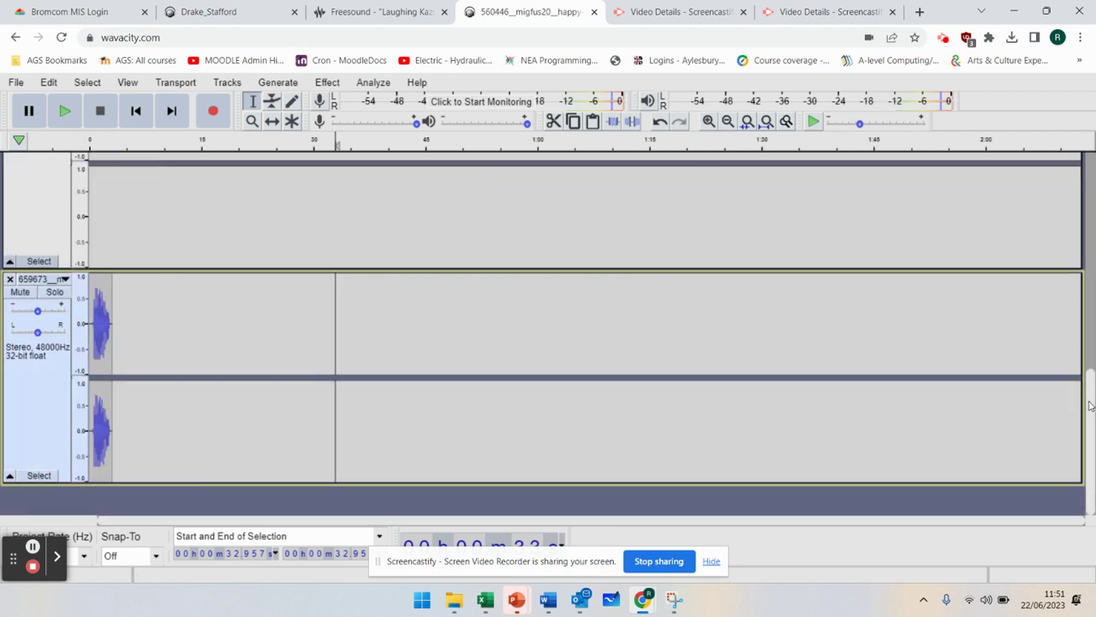
{"action": "left_click_drag", "start_coordinate": [1088, 385], "coordinate": [1085, 322]}
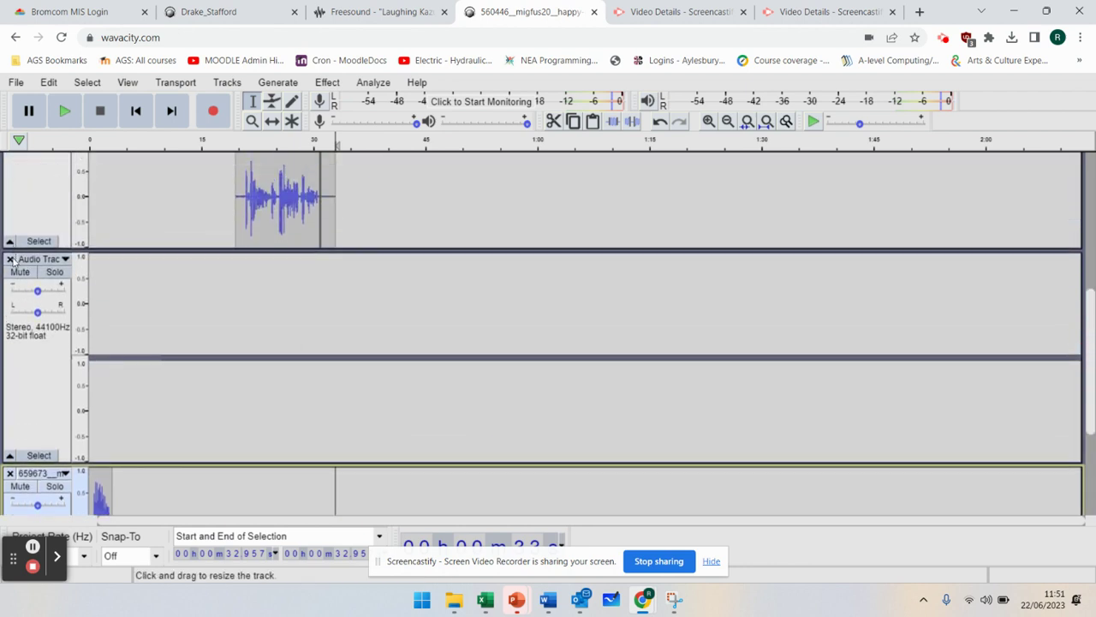
{"action": "left_click", "coordinate": [10, 256]}
{"action": "scroll", "coordinate": [196, 378], "scroll_direction": "up", "scroll_amount": 5}
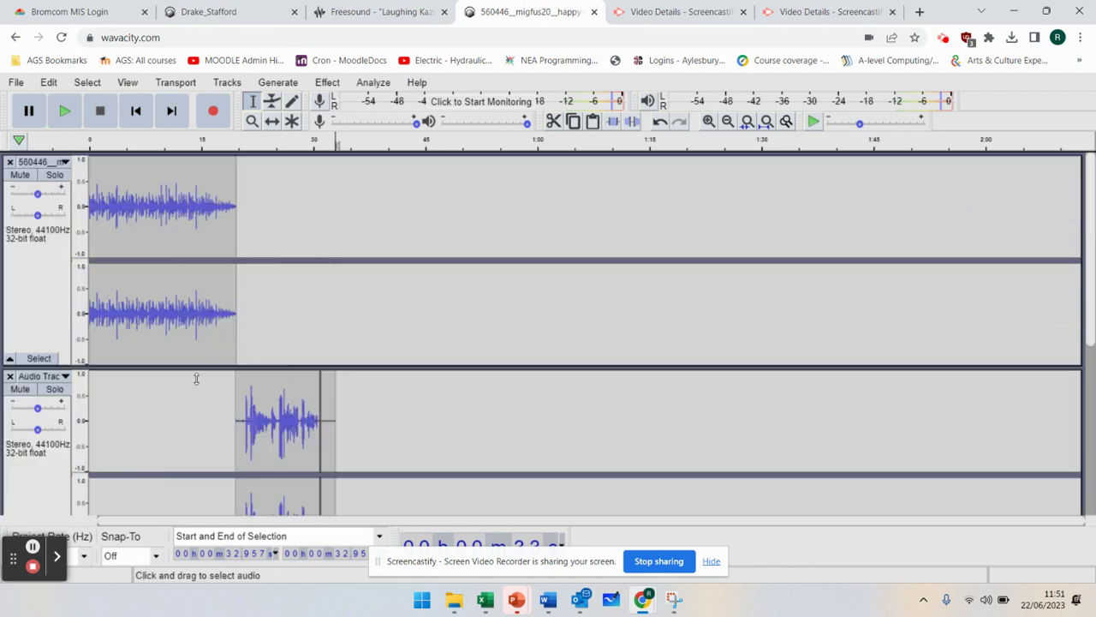
{"action": "left_click_drag", "start_coordinate": [1092, 330], "coordinate": [1087, 419]}
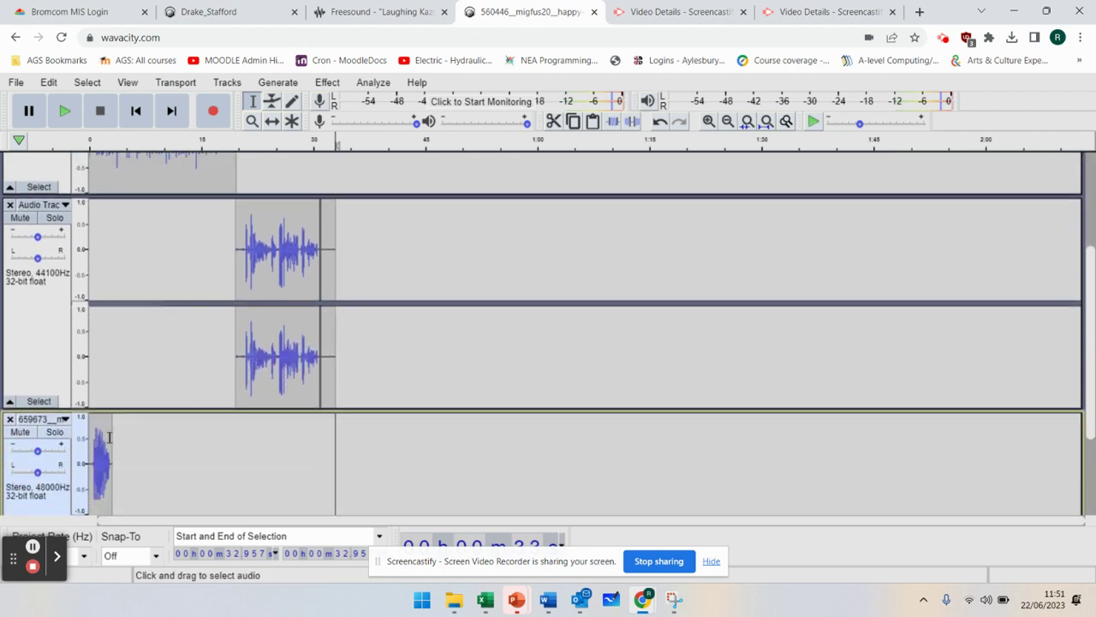
Step: Cut the laugh clip from the start of the 659673 track and paste it at about 31 s
{"action": "left_click", "coordinate": [79, 443]}
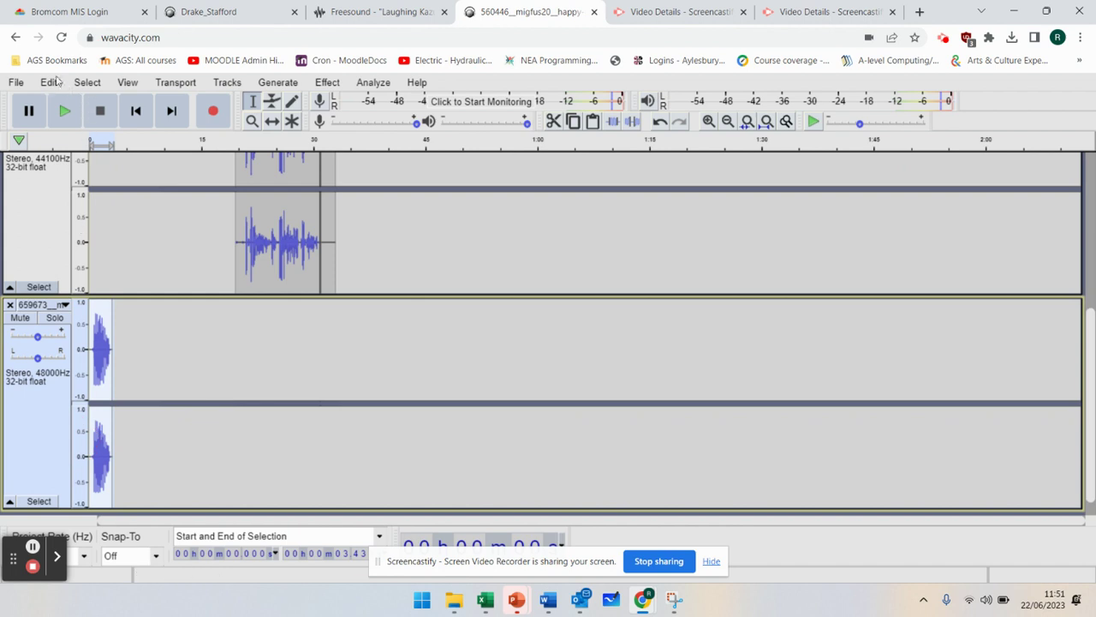
{"action": "left_click", "coordinate": [49, 82]}
{"action": "left_click", "coordinate": [54, 142]}
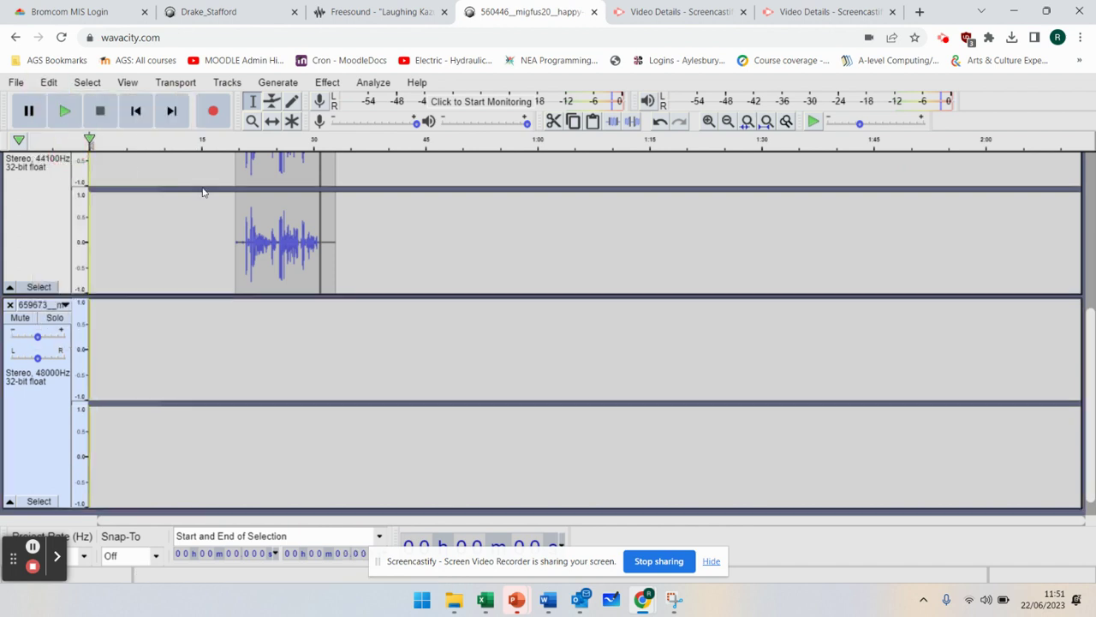
{"action": "left_click", "coordinate": [321, 317]}
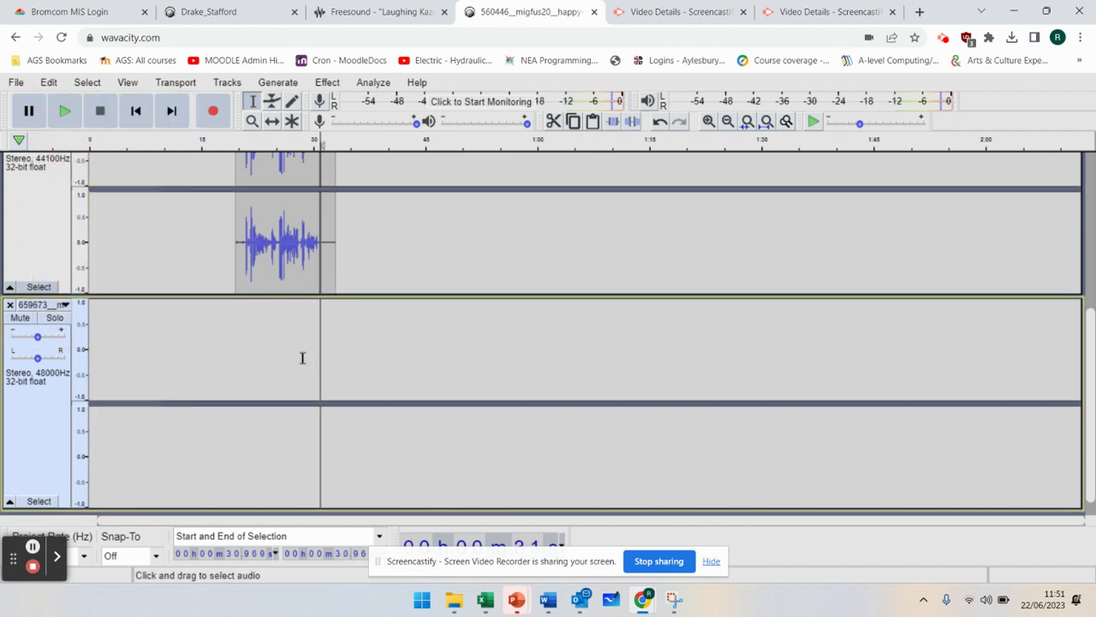
{"action": "left_click", "coordinate": [49, 82]}
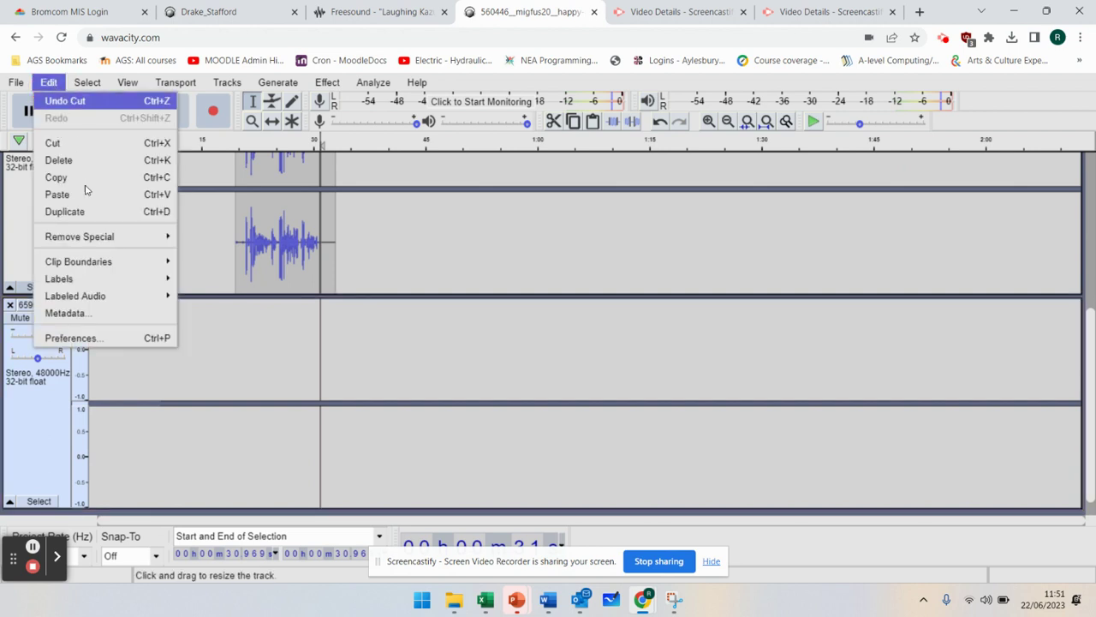
{"action": "left_click", "coordinate": [88, 193]}
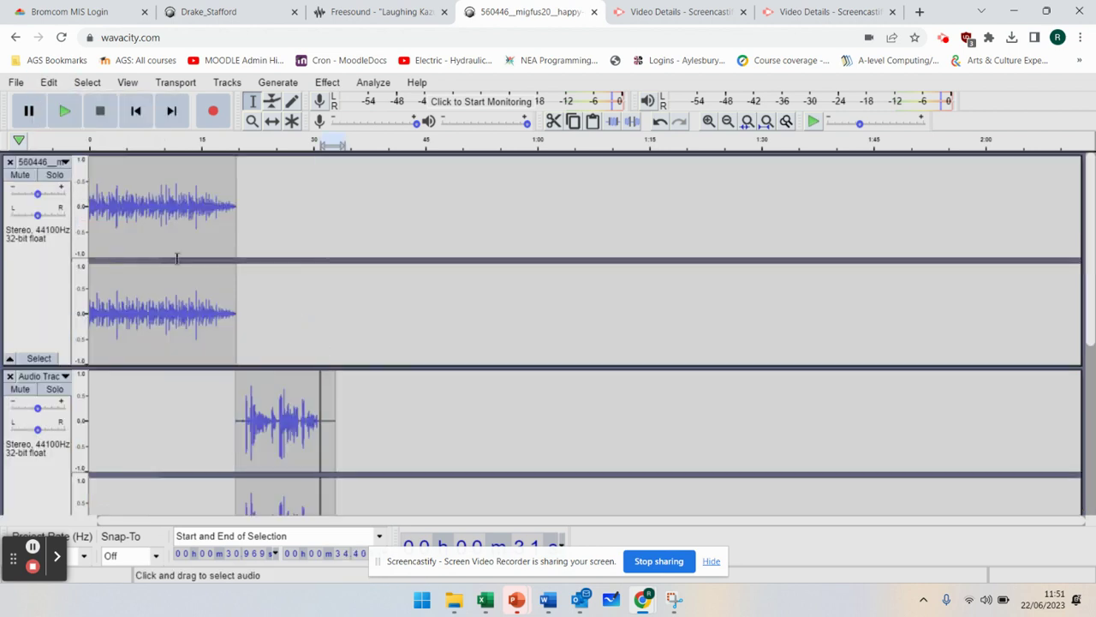
{"action": "scroll", "coordinate": [317, 360], "scroll_direction": "up", "scroll_amount": 5}
{"action": "left_click", "coordinate": [91, 141]}
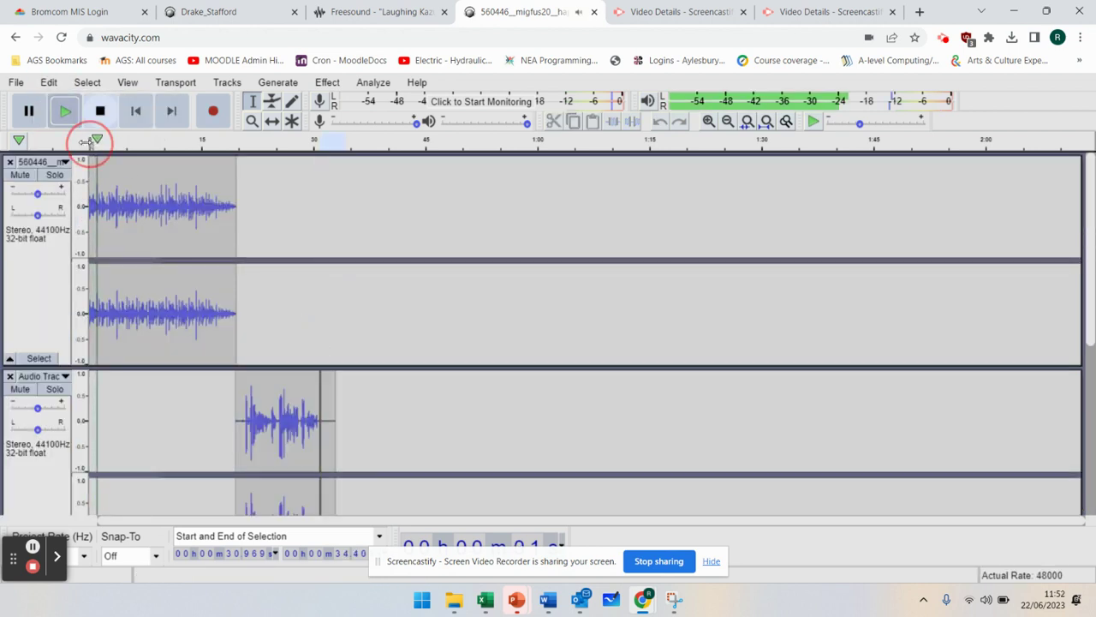
{"action": "left_click", "coordinate": [225, 141]}
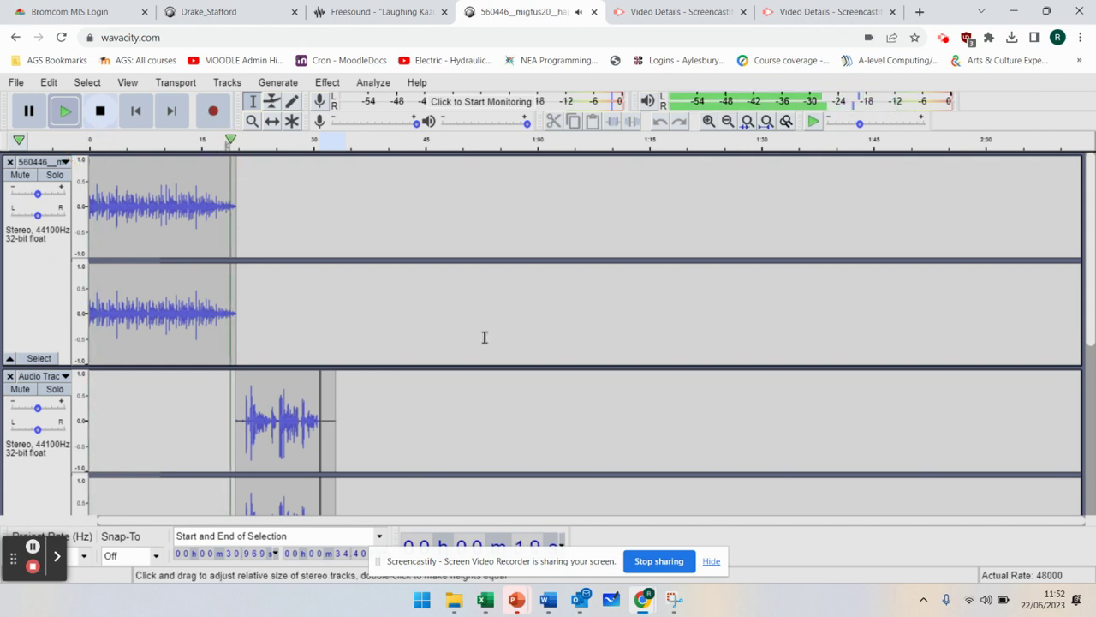
{"action": "scroll", "coordinate": [495, 403], "scroll_direction": "down", "scroll_amount": 3}
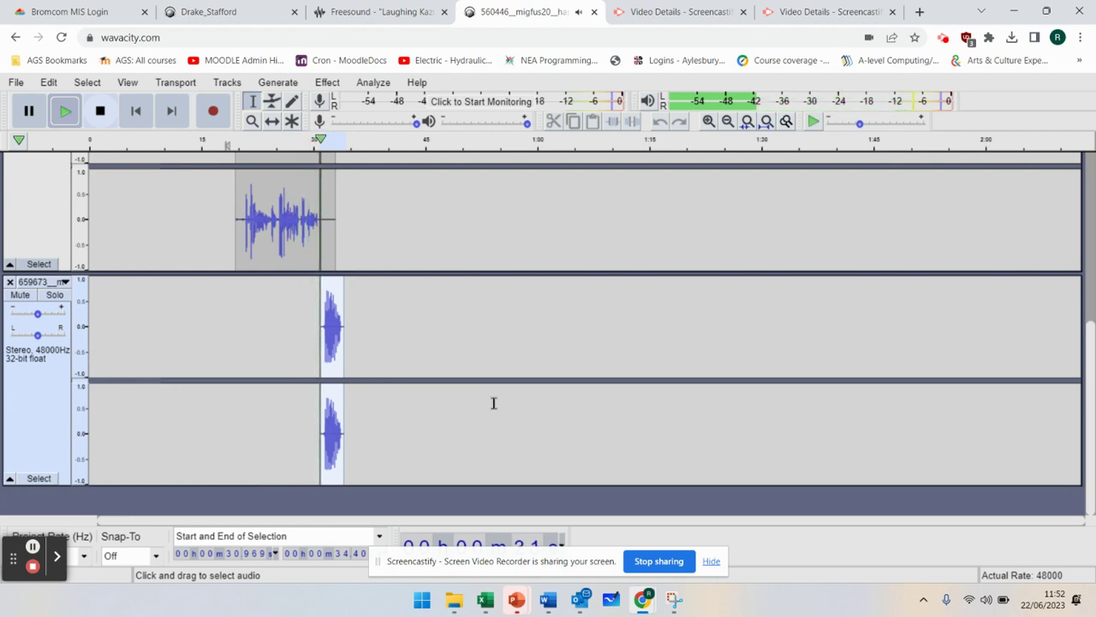
{"action": "left_click", "coordinate": [107, 115]}
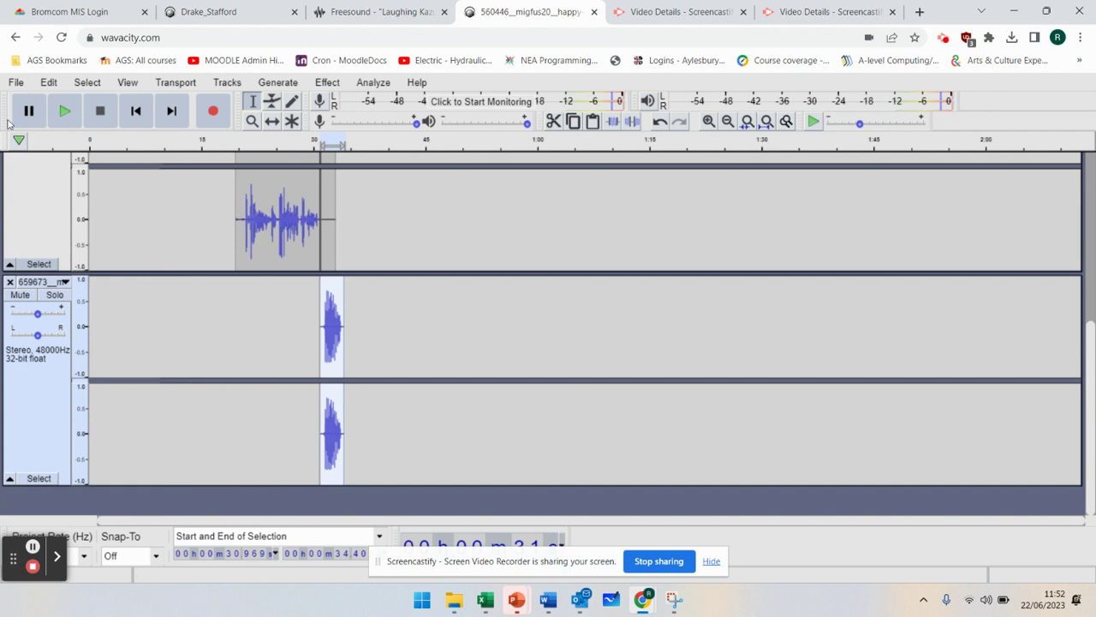
{"action": "scroll", "coordinate": [257, 240], "scroll_direction": "up", "scroll_amount": 3}
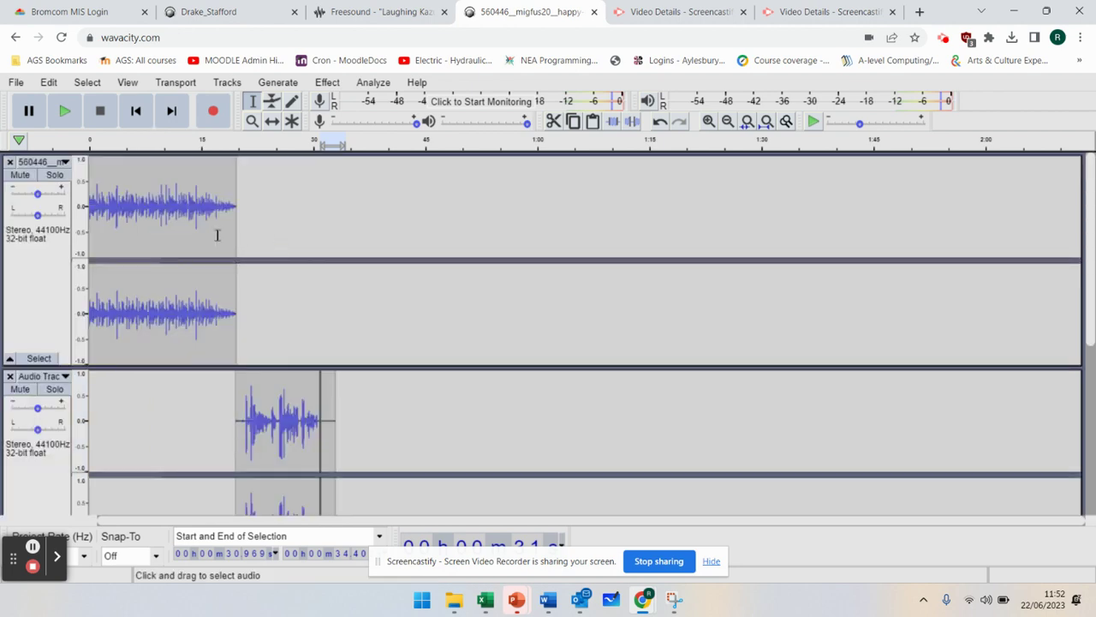
{"action": "scroll", "coordinate": [227, 248], "scroll_direction": "down", "scroll_amount": 3}
{"action": "scroll", "coordinate": [324, 329], "scroll_direction": "up", "scroll_amount": 3}
{"action": "scroll", "coordinate": [299, 325], "scroll_direction": "down", "scroll_amount": 3}
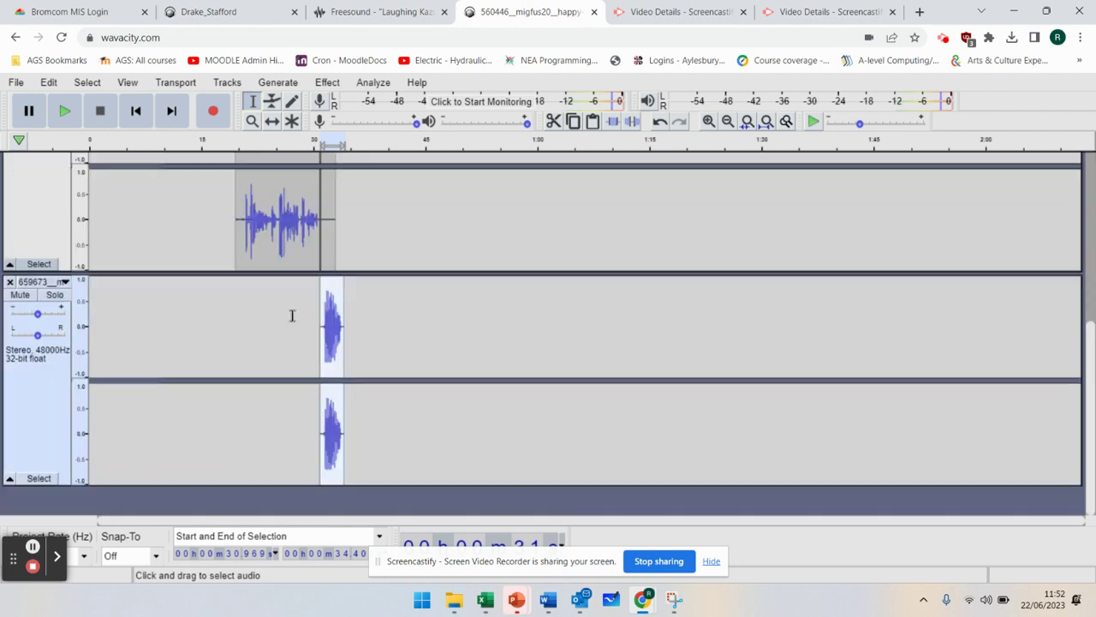